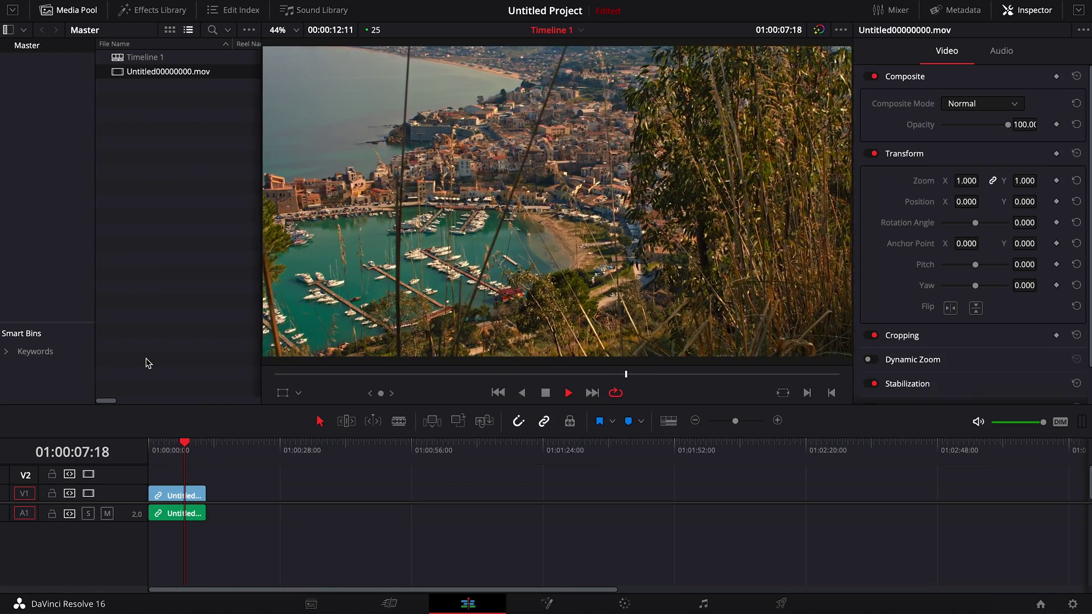
Step: Stop the harbour clip's playback at 01:00:08:10
key("space")
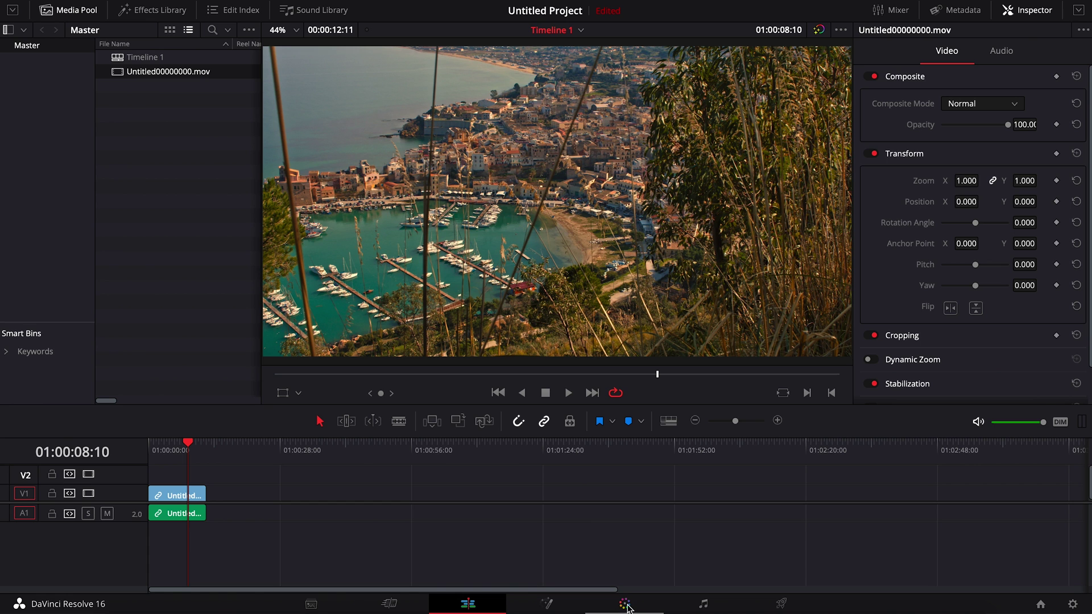
Step: On the Color page, zoom the viewer from 39% to about 98% on the white boats
left_click(625, 604)
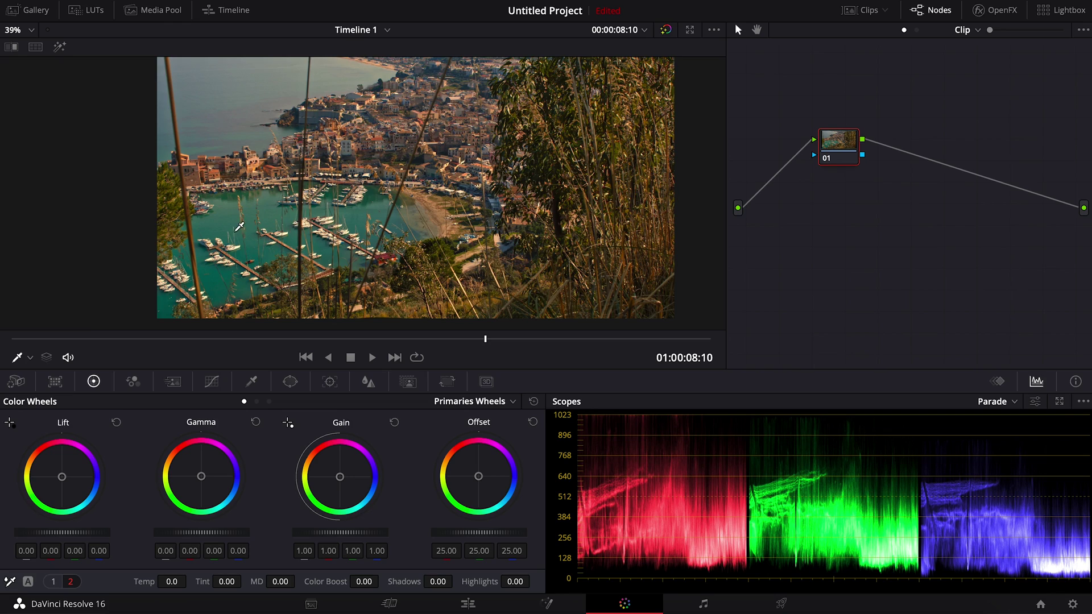
scroll(297, 225, "up", 2)
scroll(297, 225, "up", 4)
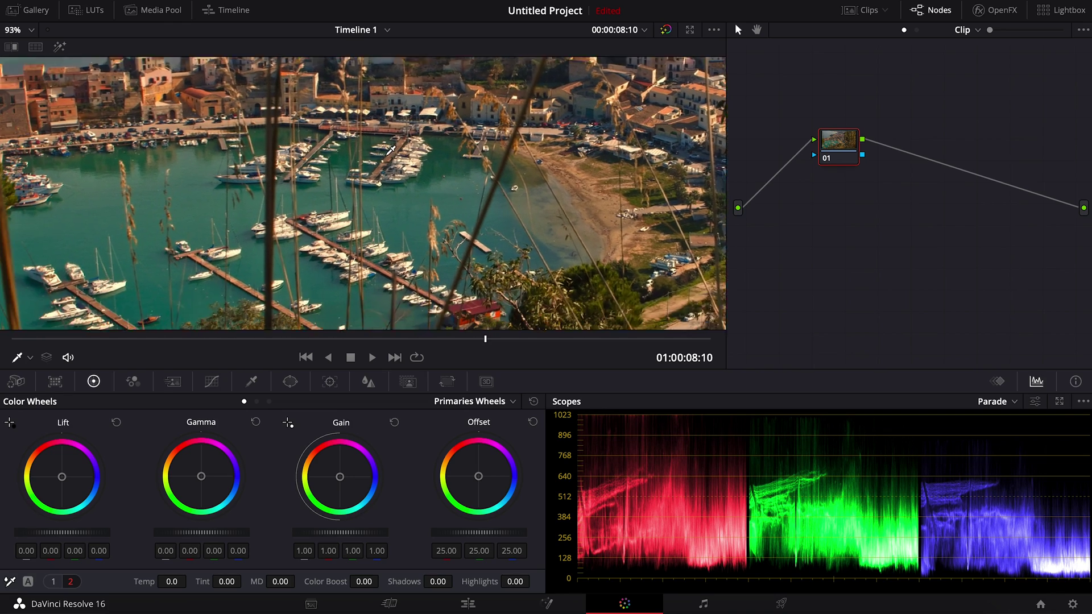
scroll(193, 318, "up", 1)
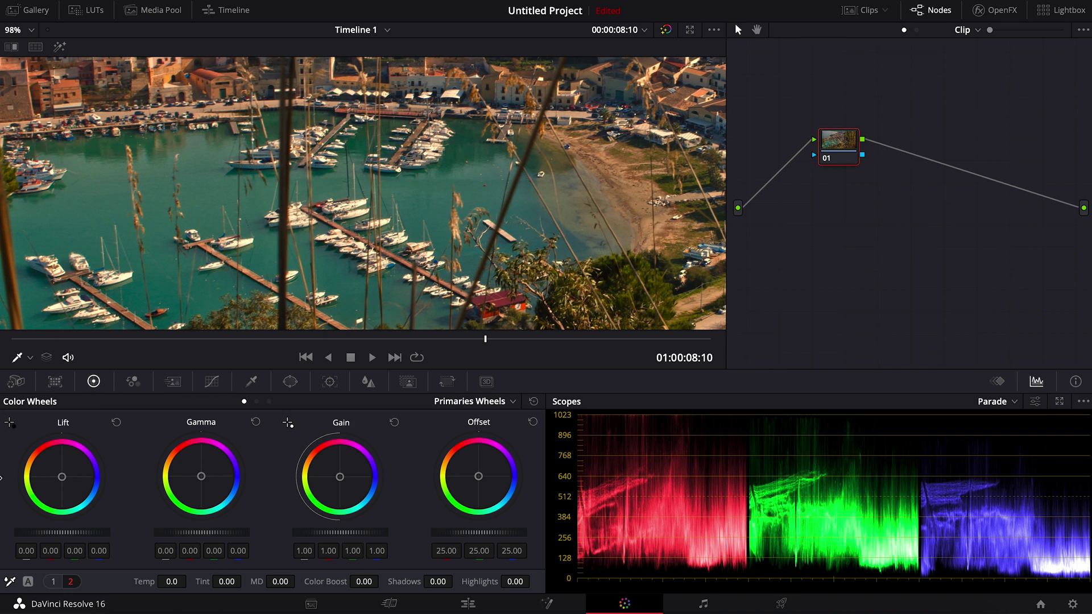
Step: White-balance from a white boat (Temp -903.9, Tint 28.65), fit the frame, and compare with bypass
left_click(11, 583)
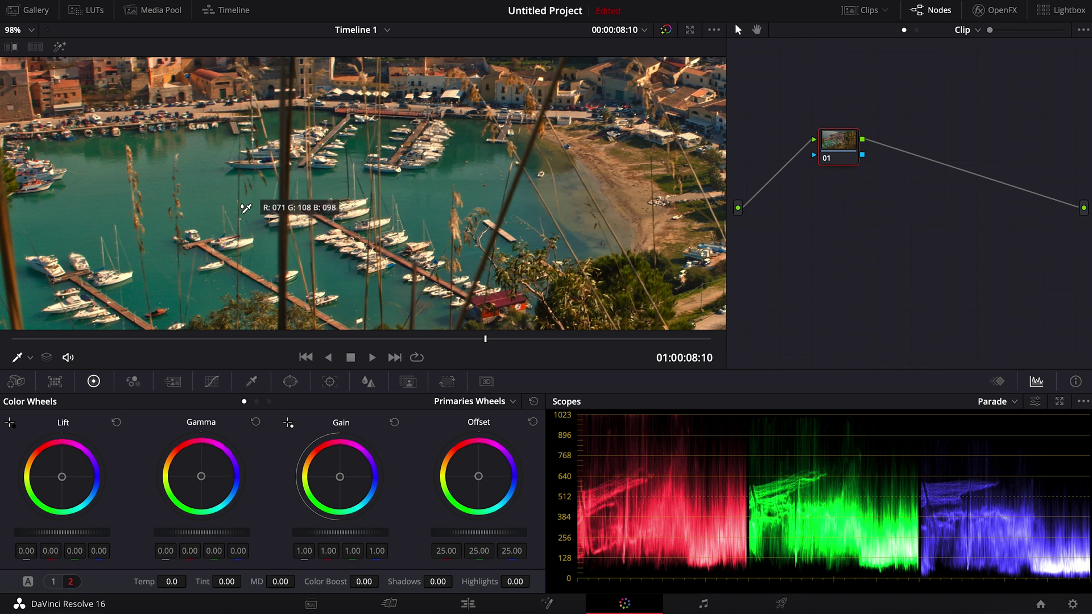
left_click(127, 274)
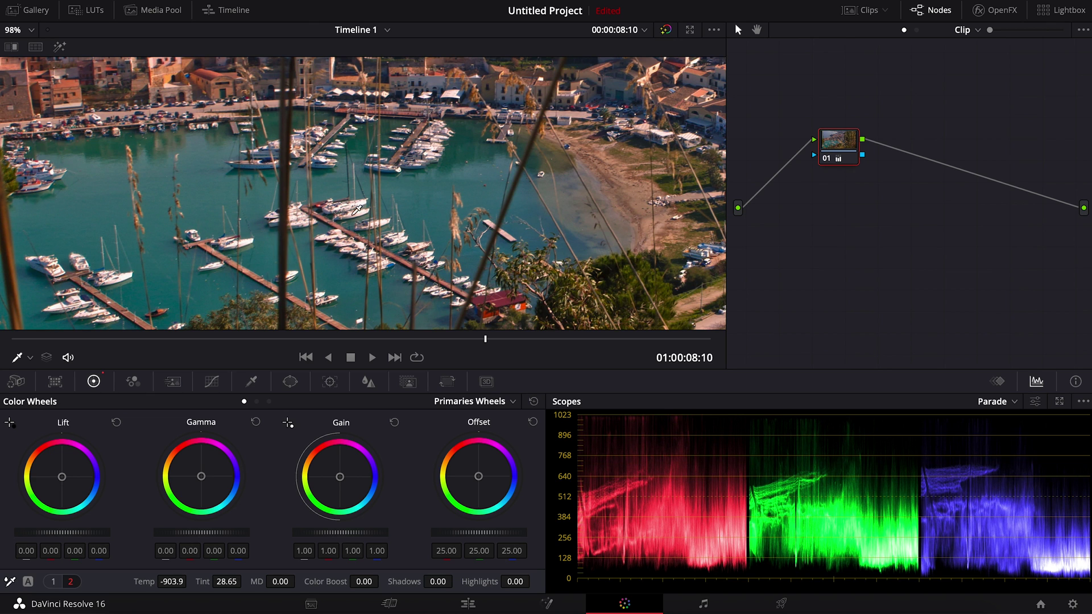
key("shift+z")
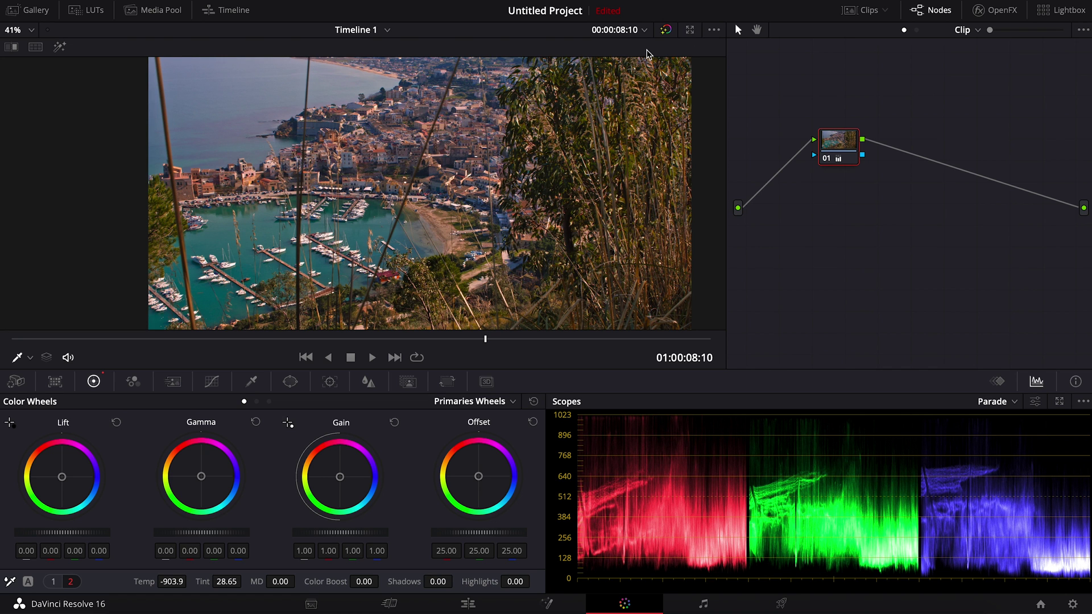
left_click(666, 32)
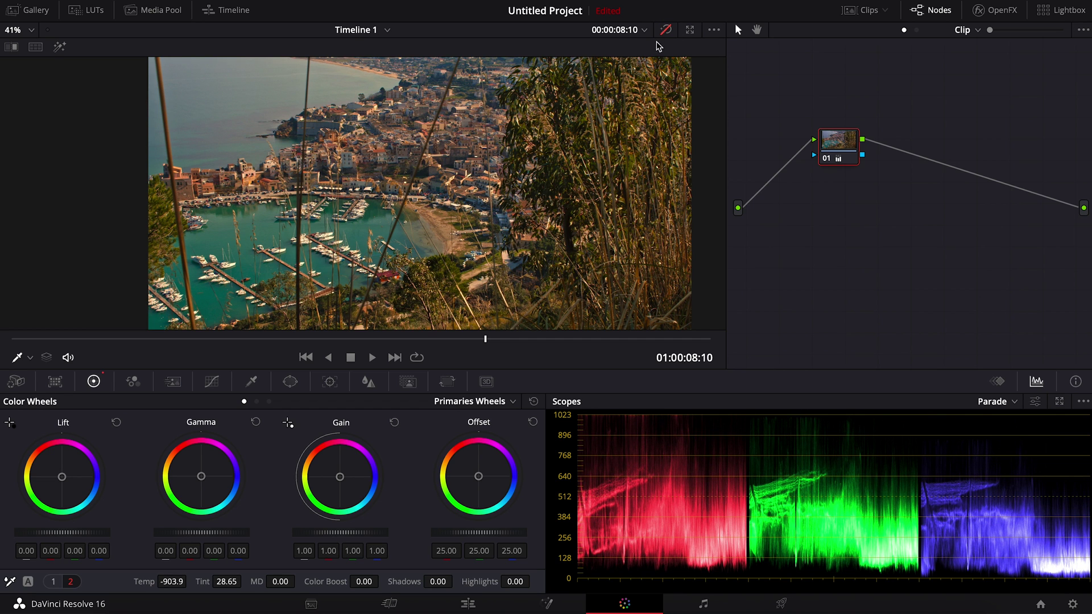
left_click(666, 32)
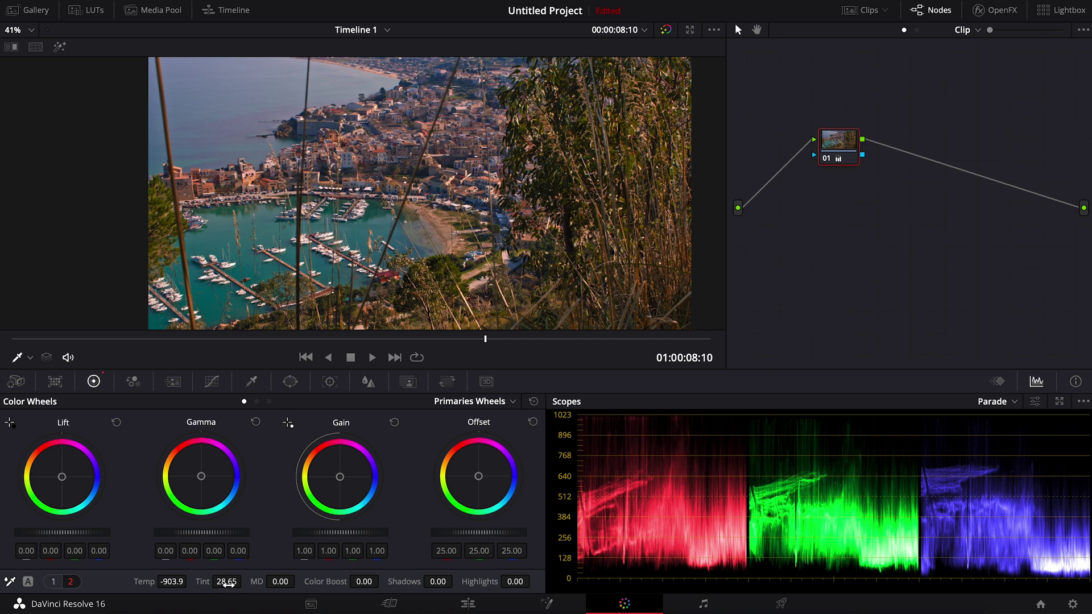
Step: Lower Tint to 0.15, keeping Temp at -903.9, and compare against the ungraded clip
left_click_drag(227, 583, 185, 584)
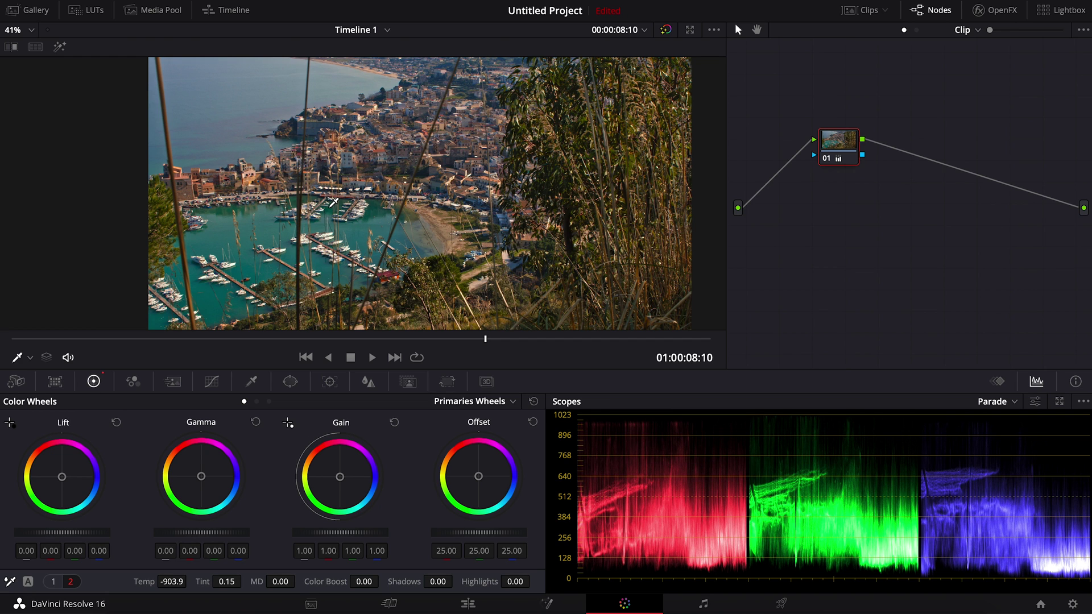
left_click(666, 31)
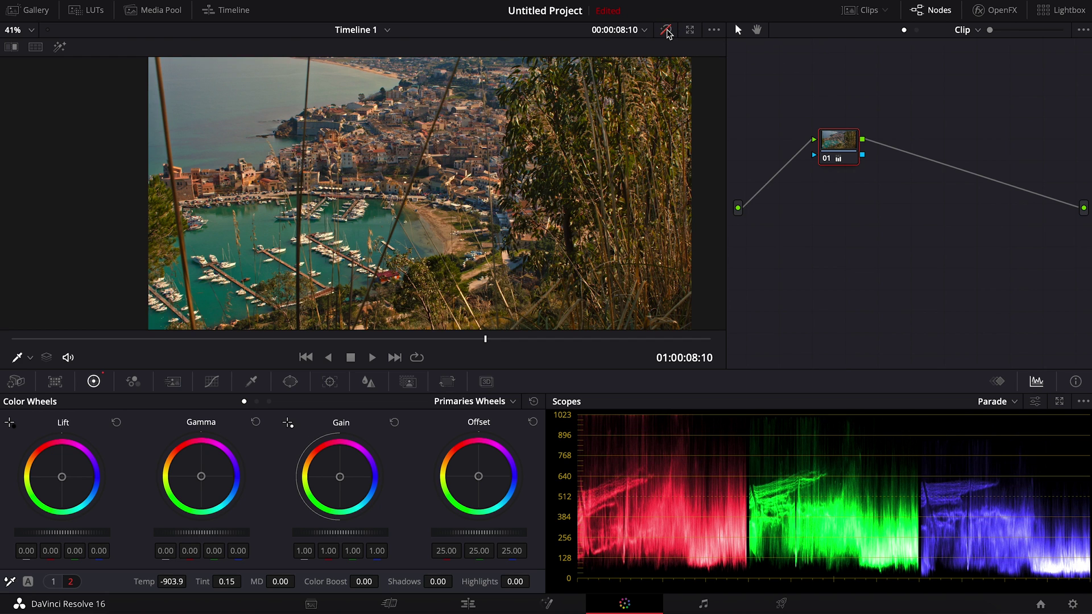
left_click(666, 31)
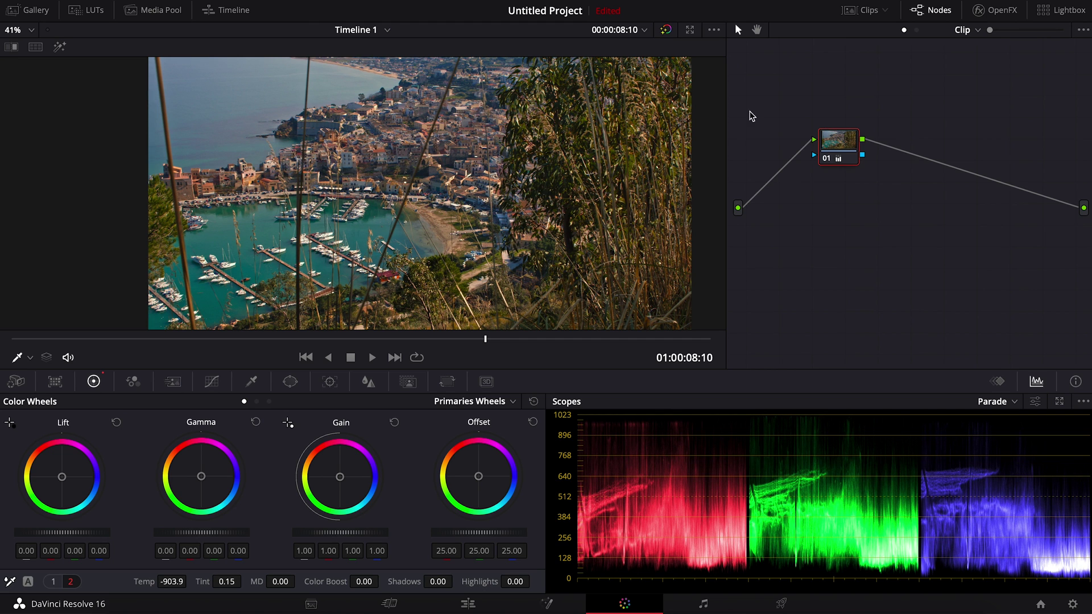
Step: Reset all grades and nodes, then scrub to 01:00:04:03, the phone-holder frame
right_click(794, 93)
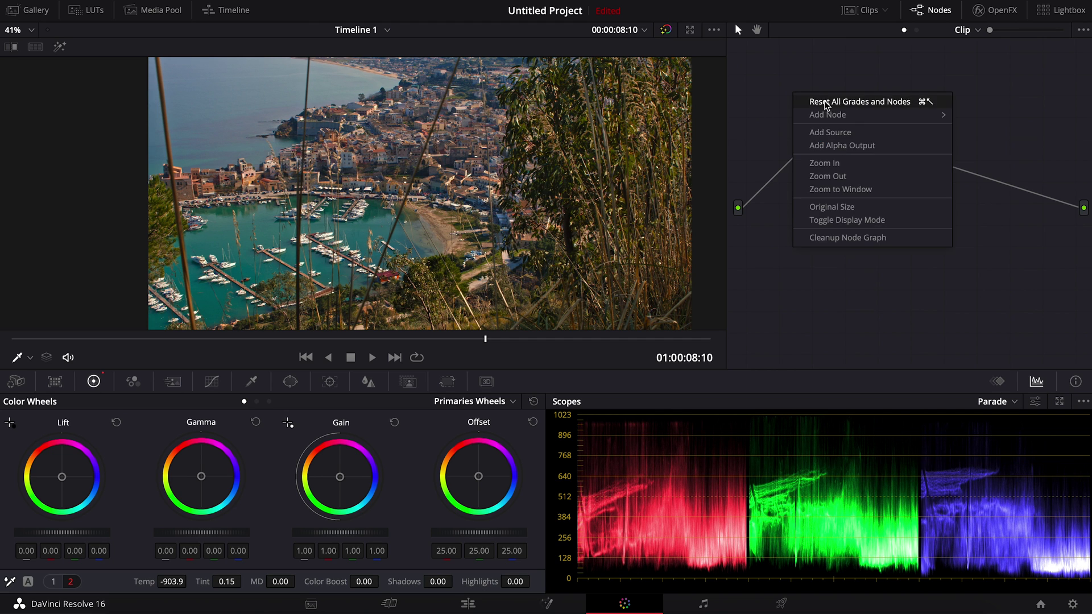
left_click(827, 102)
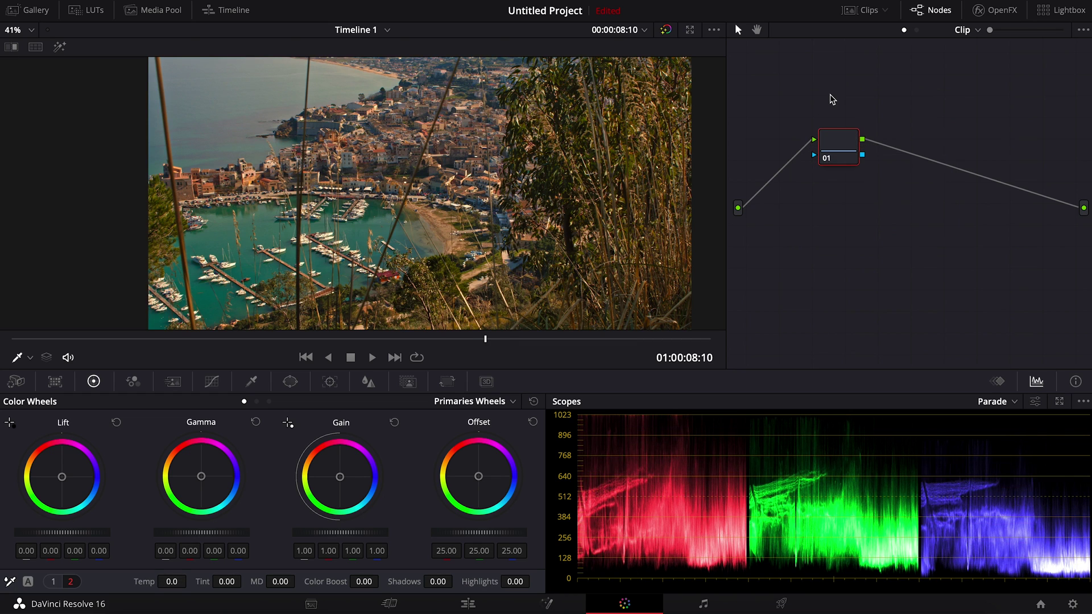
left_click(209, 340)
left_click_drag(209, 341, 244, 340)
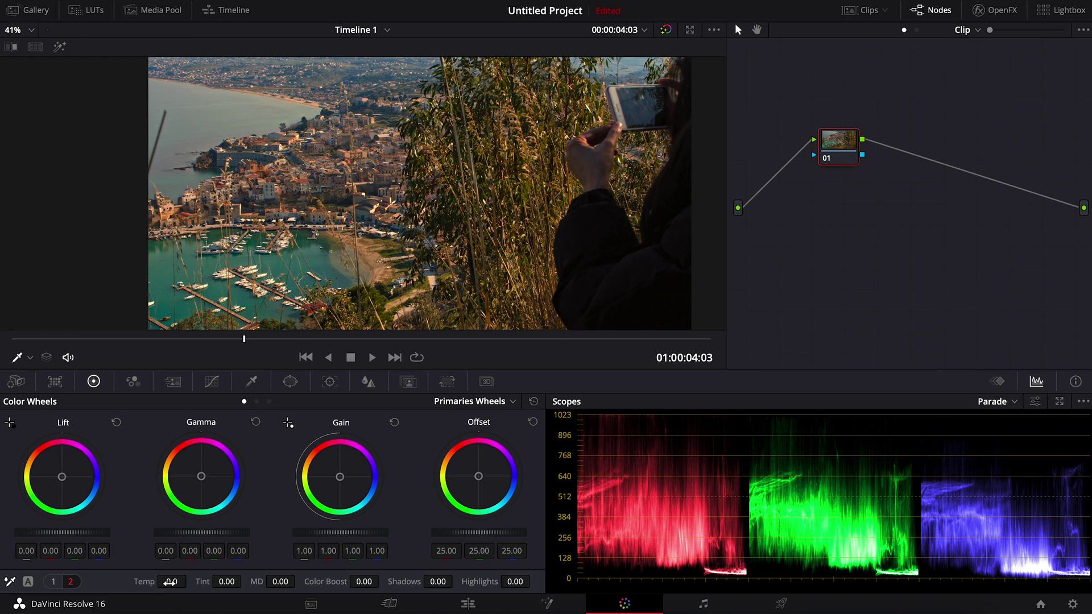
left_click_drag(170, 581, 98, 577)
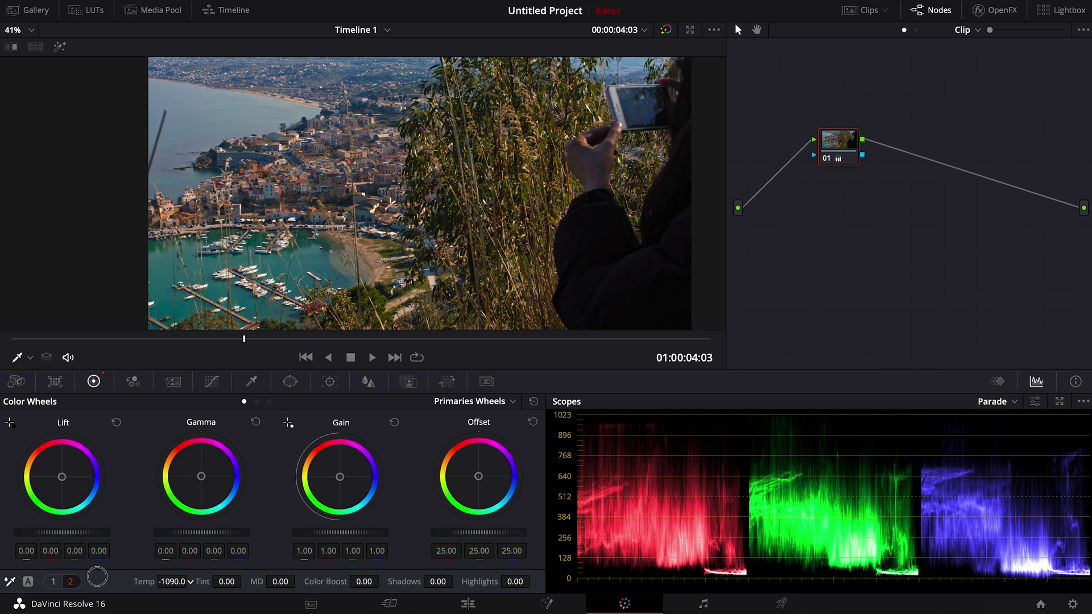
double_click(146, 581)
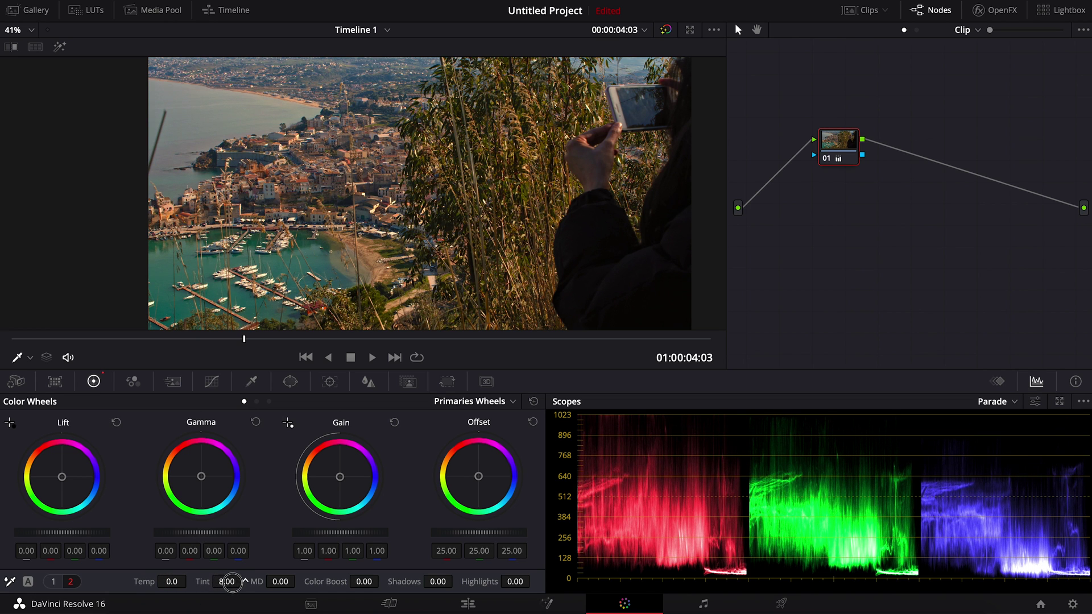
left_click_drag(242, 581, 86, 581)
double_click(199, 581)
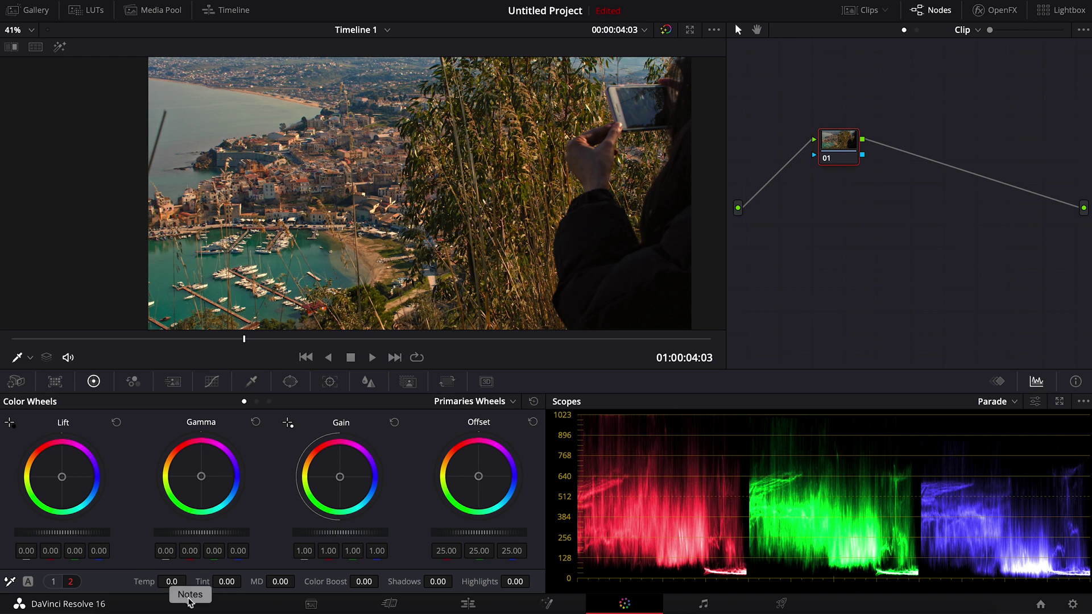
Step: Cool the phone-photographer frame to Temp -1120.0 and Tint -18.50
left_click_drag(171, 581, 145, 581)
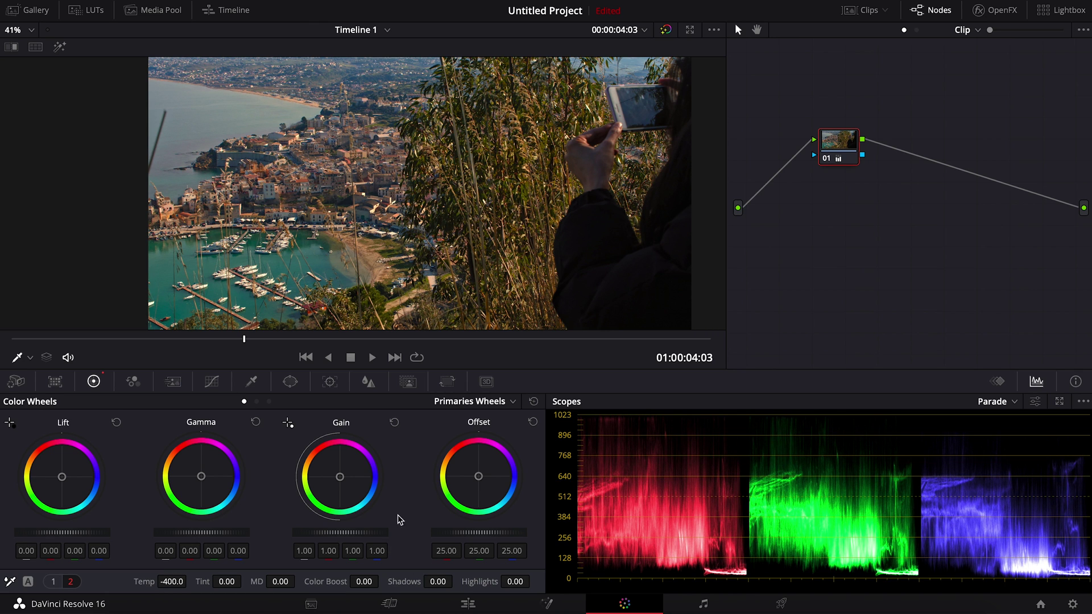
left_click(168, 581)
double_click(168, 581)
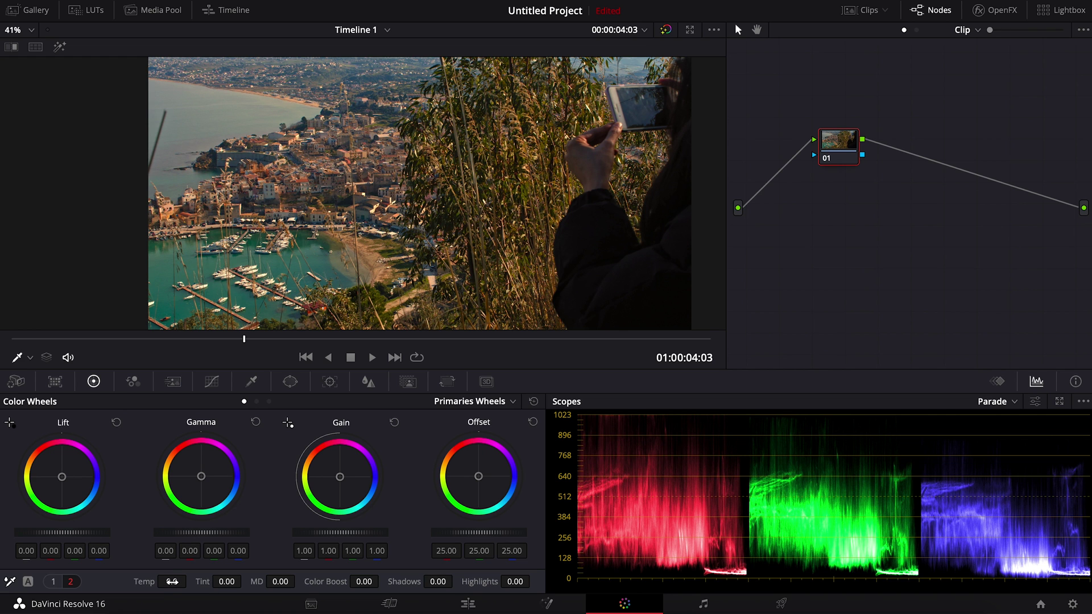
left_click_drag(173, 581, 103, 565)
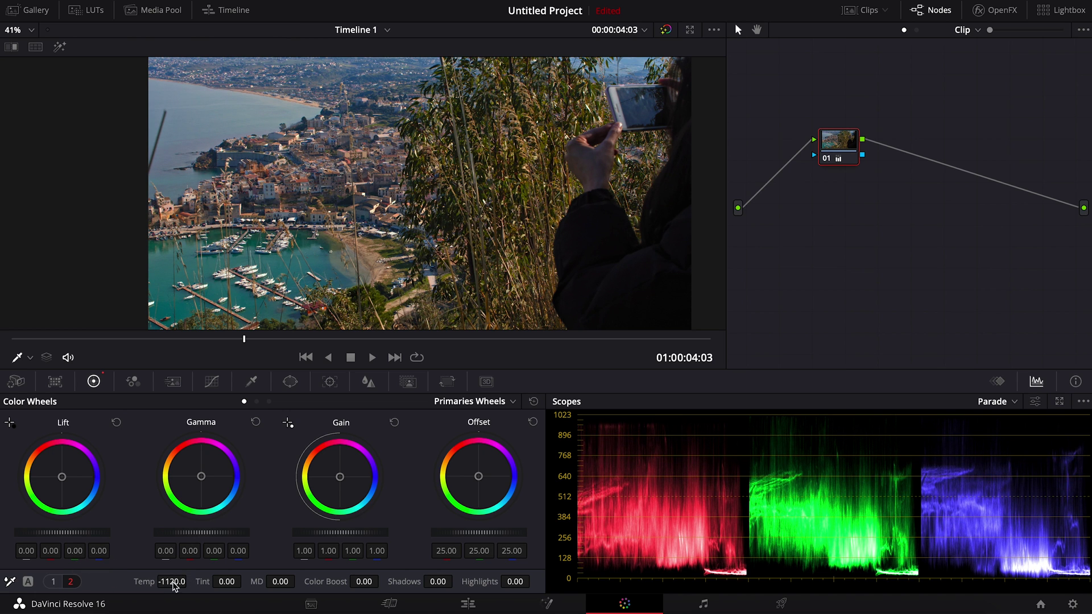
left_click_drag(202, 581, 206, 579)
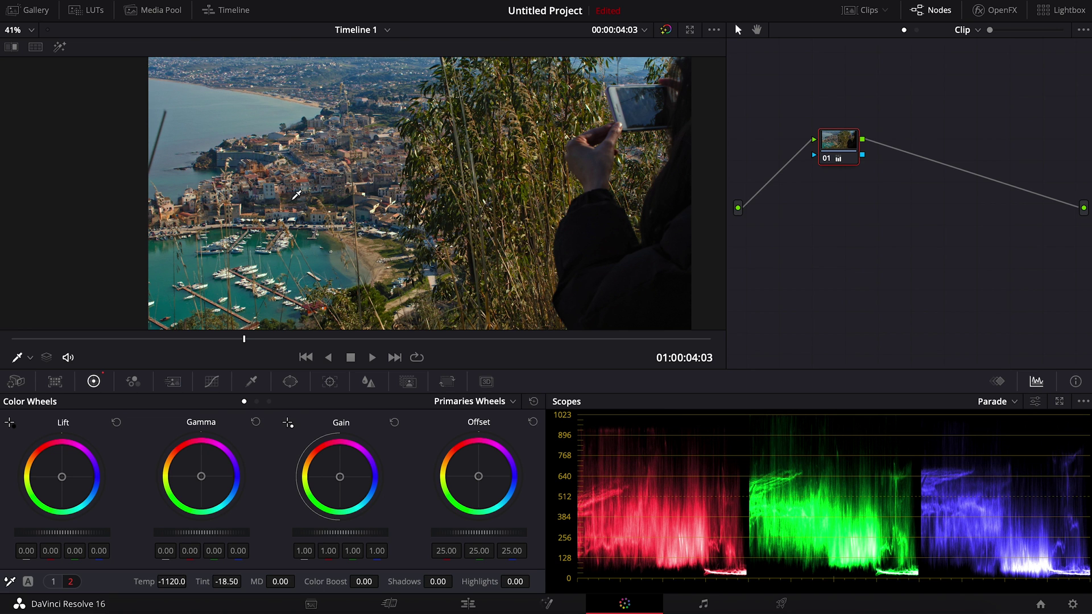
Step: Compare the cooler grade against the ungraded frame using the bypass toggle
left_click(666, 31)
left_click(667, 31)
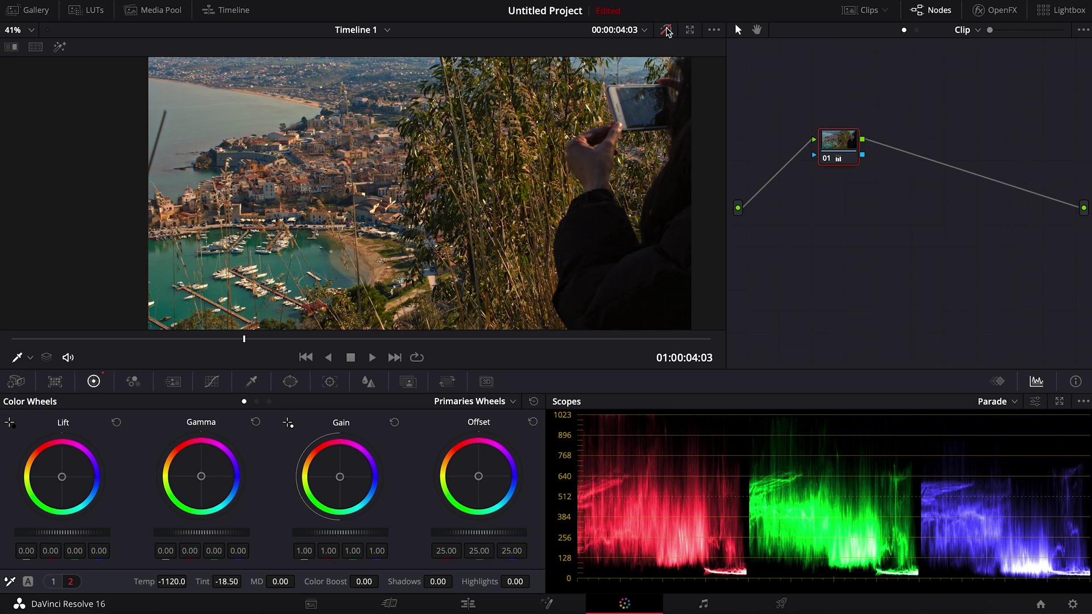
left_click(666, 32)
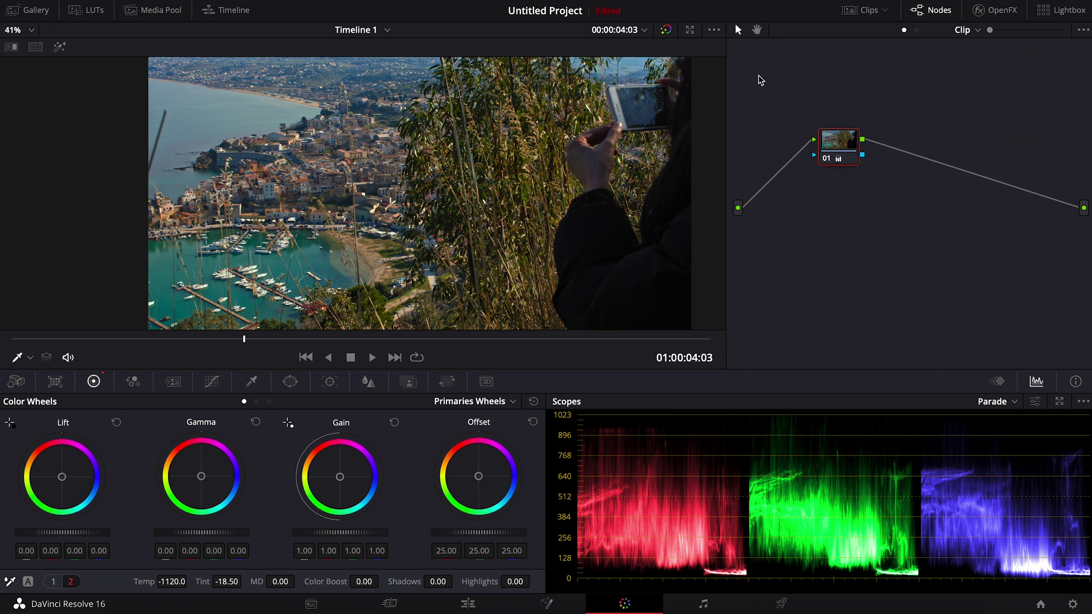
Step: Reset the grade to Temp 0.0 and Tint 0.00 and switch to Primaries Bars
right_click(762, 97)
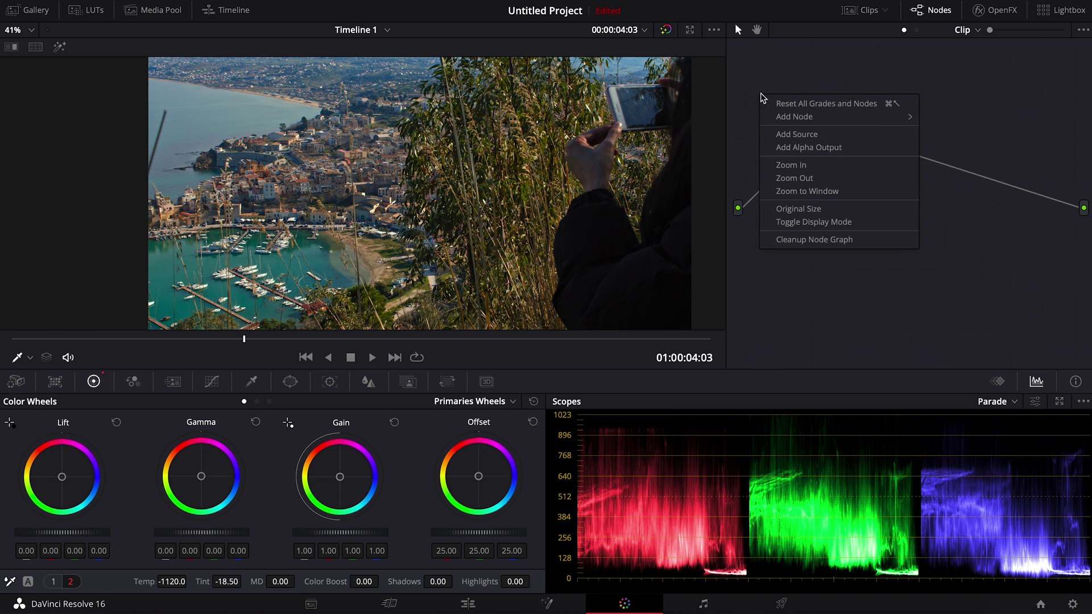
left_click(790, 106)
left_click(257, 401)
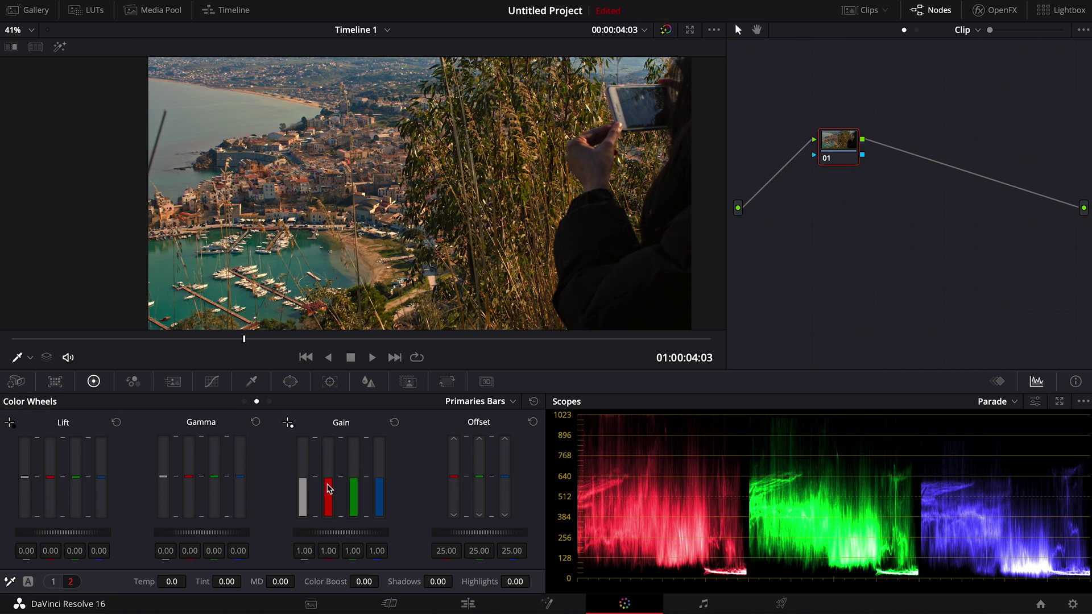
Step: Set the Gain bars to red 0.93, blue 1.15 and green 1.03
left_click_drag(331, 483, 332, 491)
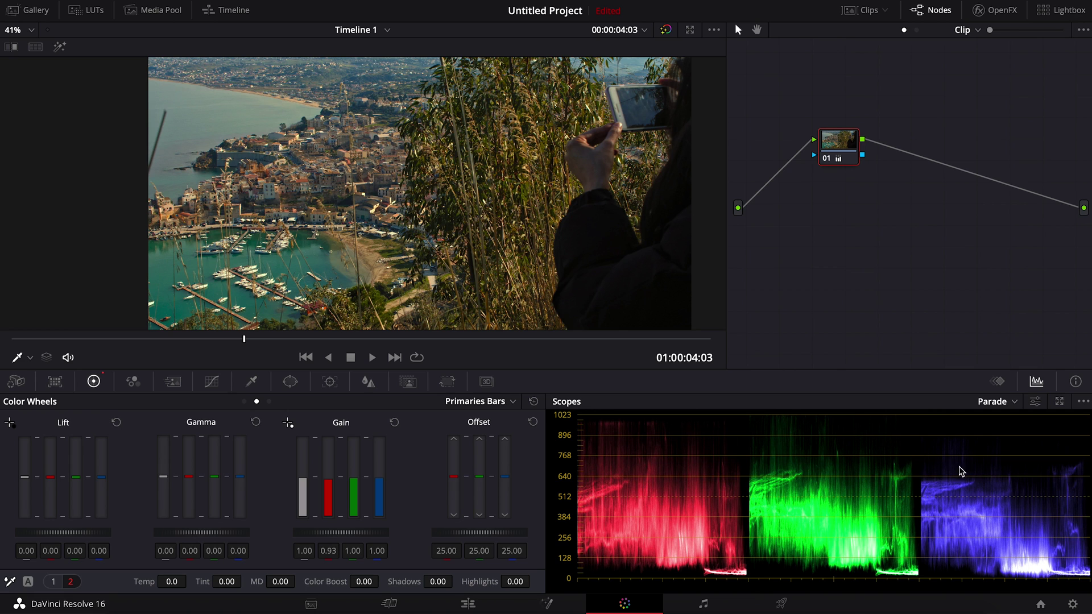
left_click_drag(381, 489, 381, 483)
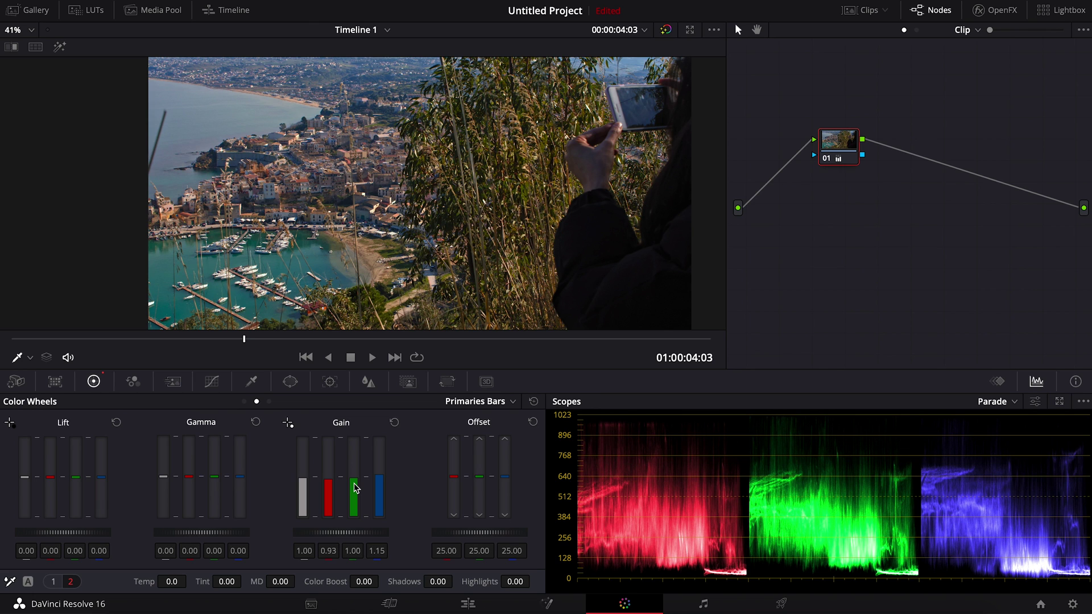
left_click_drag(354, 485, 354, 484)
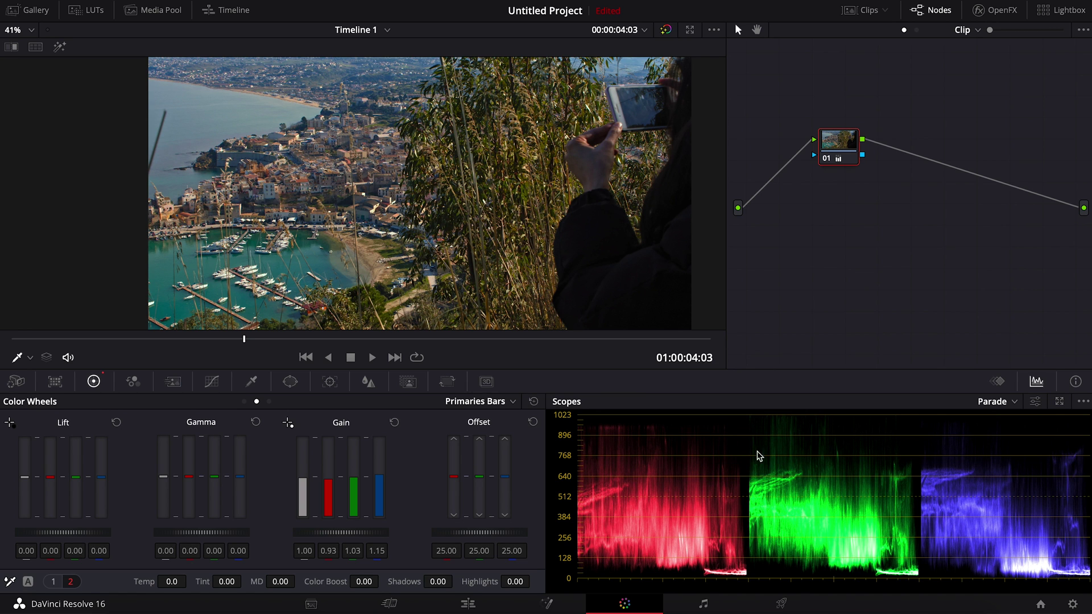
Step: Compare the Gain grade via bypass, then align node 01 with the input/output line
left_click(666, 32)
left_click(666, 31)
left_click_drag(831, 142, 804, 201)
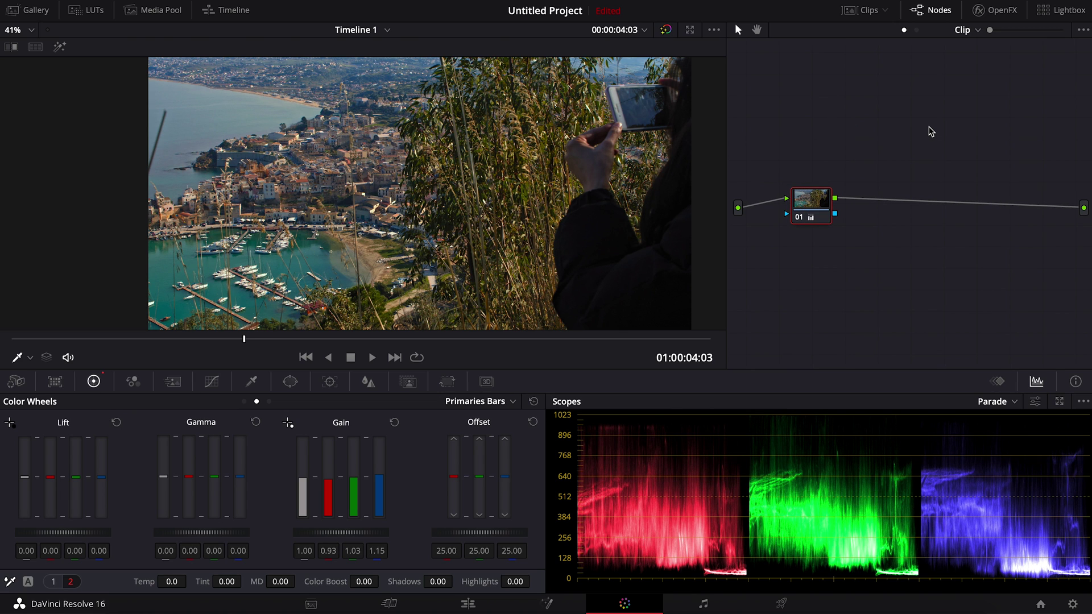